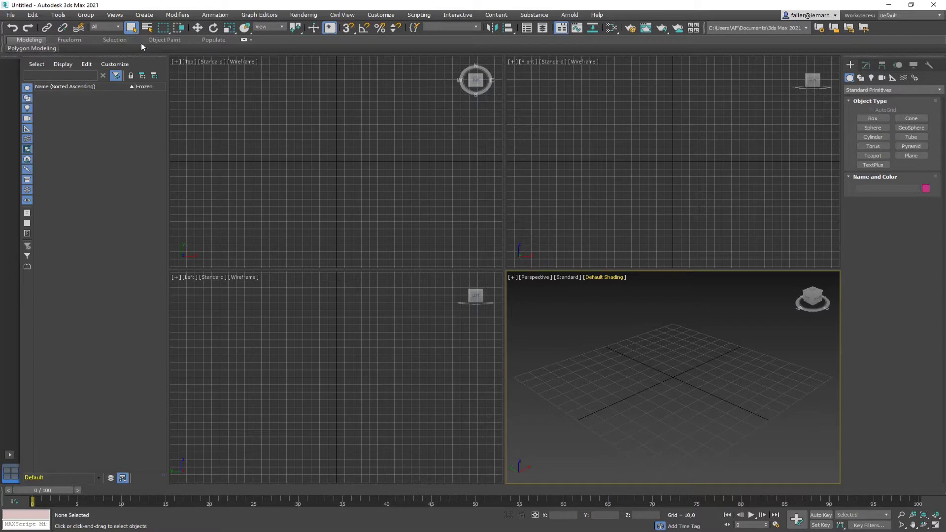
Step: Hide the modeling ribbon above the viewports
click(561, 28)
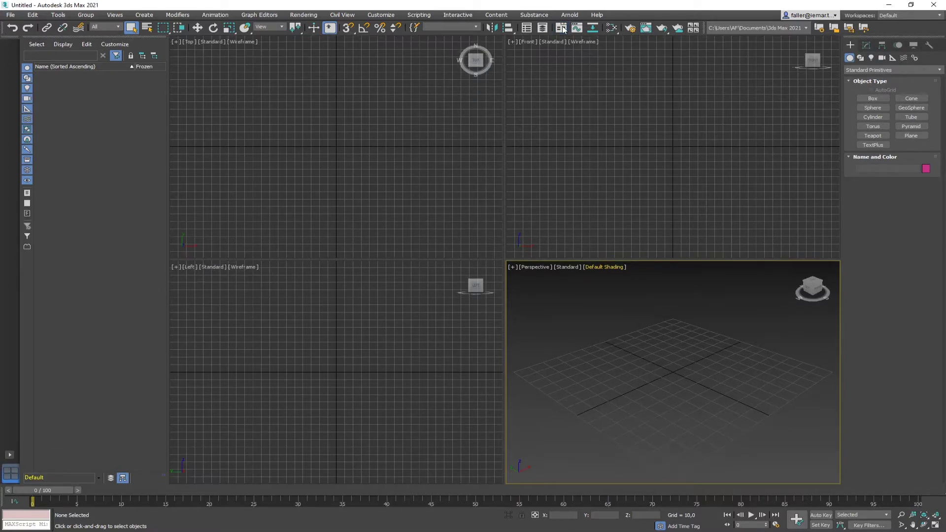
click(561, 28)
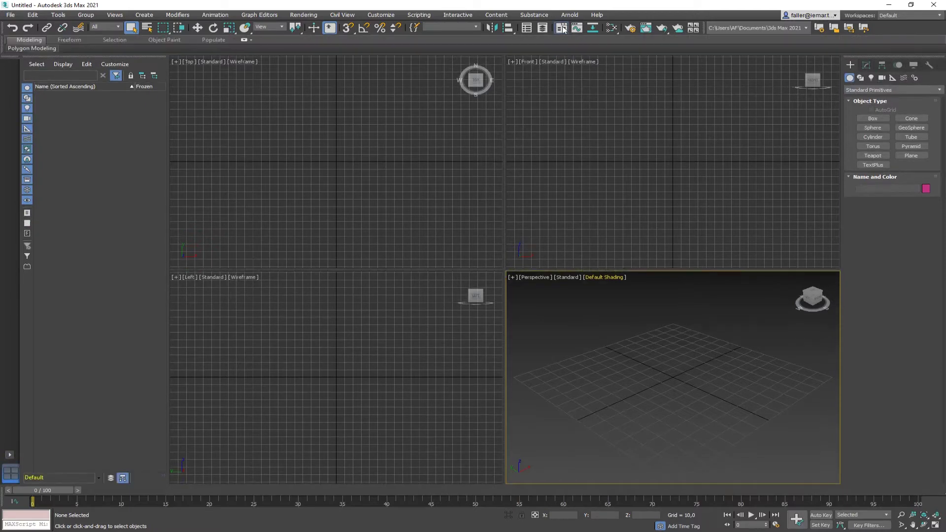
click(563, 28)
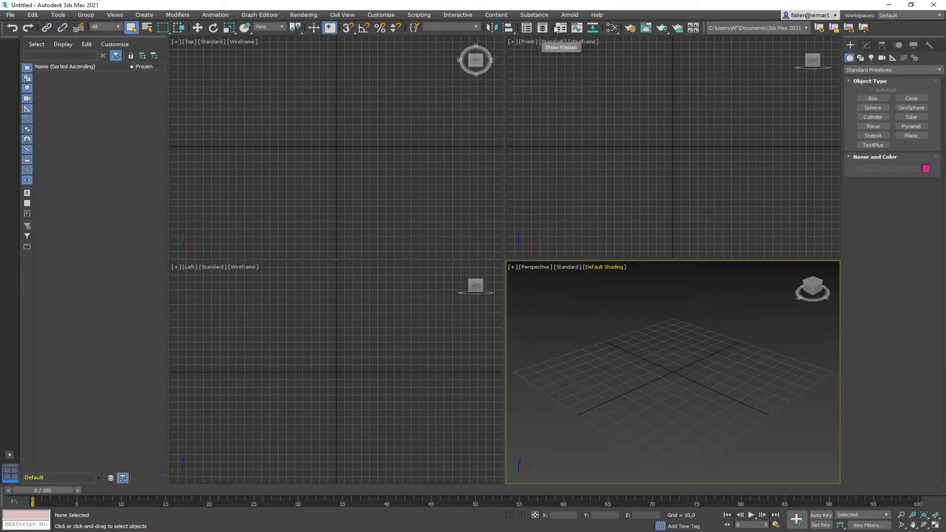
click(562, 28)
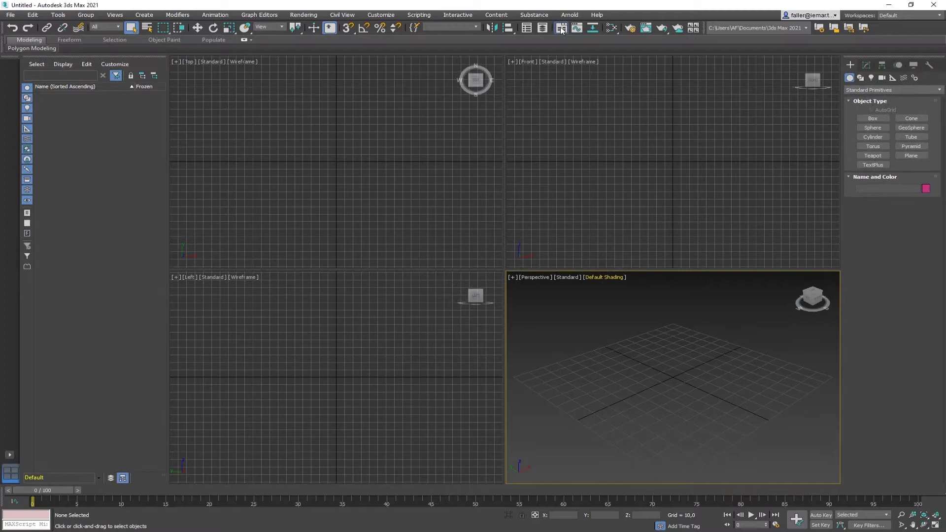
click(562, 28)
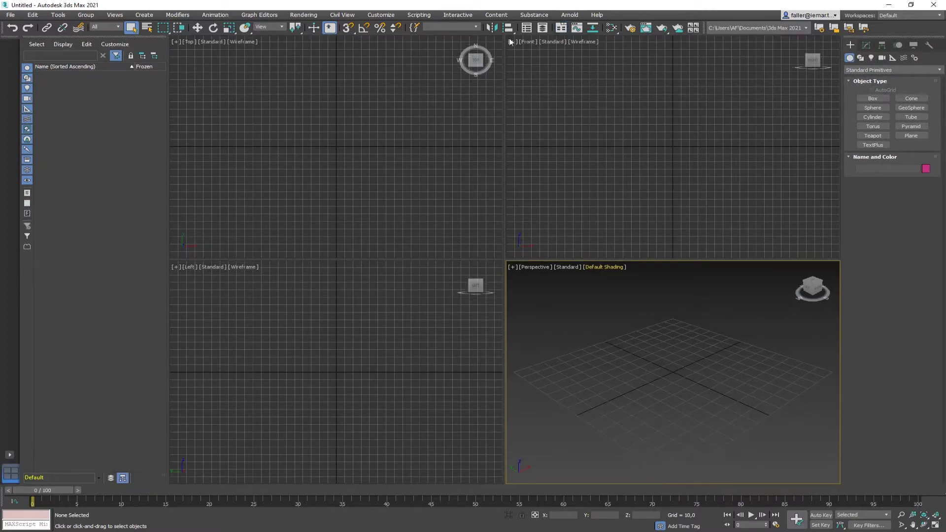
Step: Set the system unit scale to 1 unit = 1,0 Meters, keeping generic display units
click(389, 15)
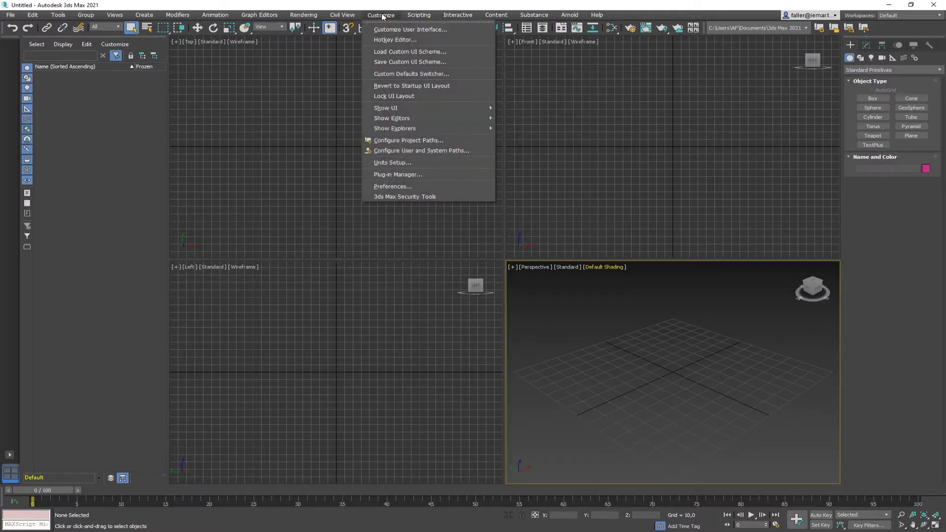
click(395, 161)
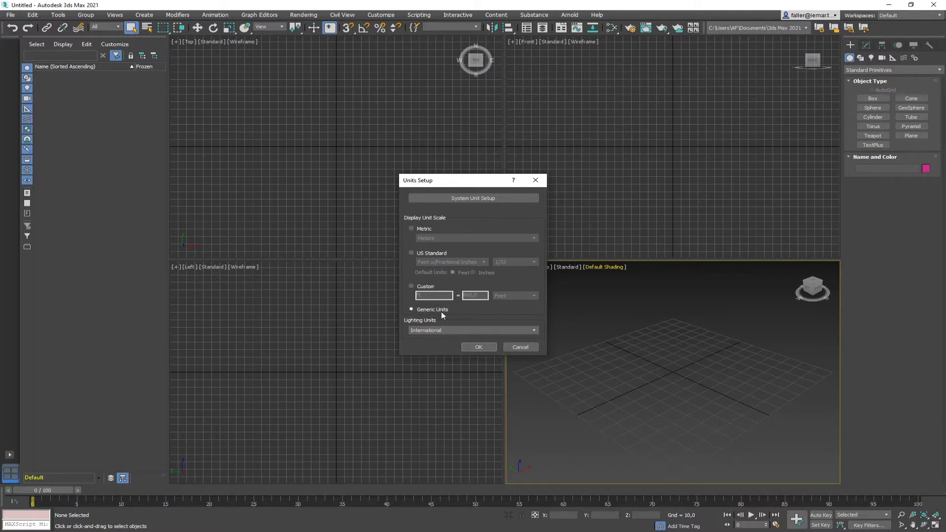
click(469, 197)
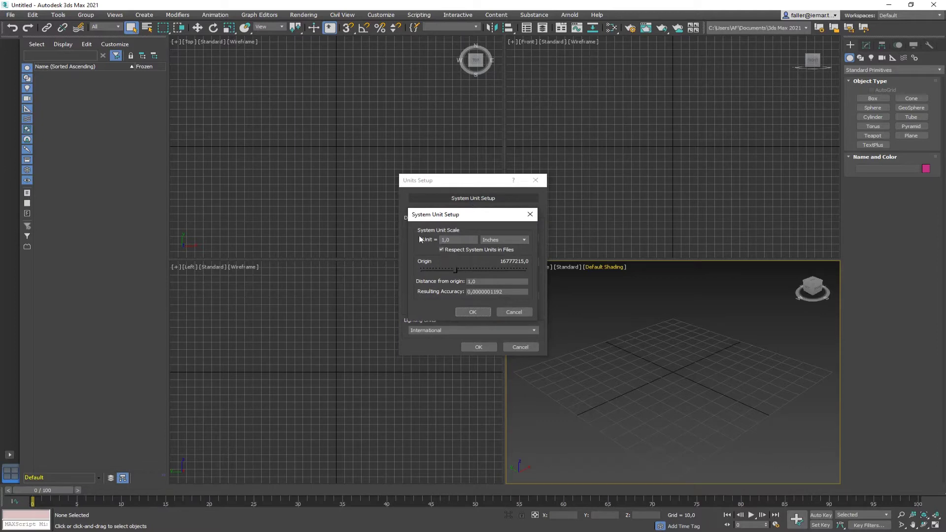
click(497, 240)
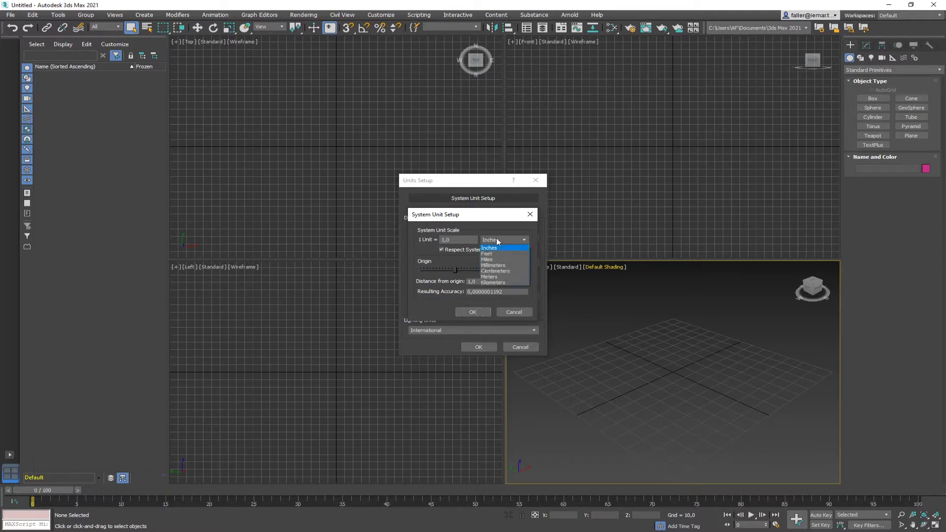
click(490, 277)
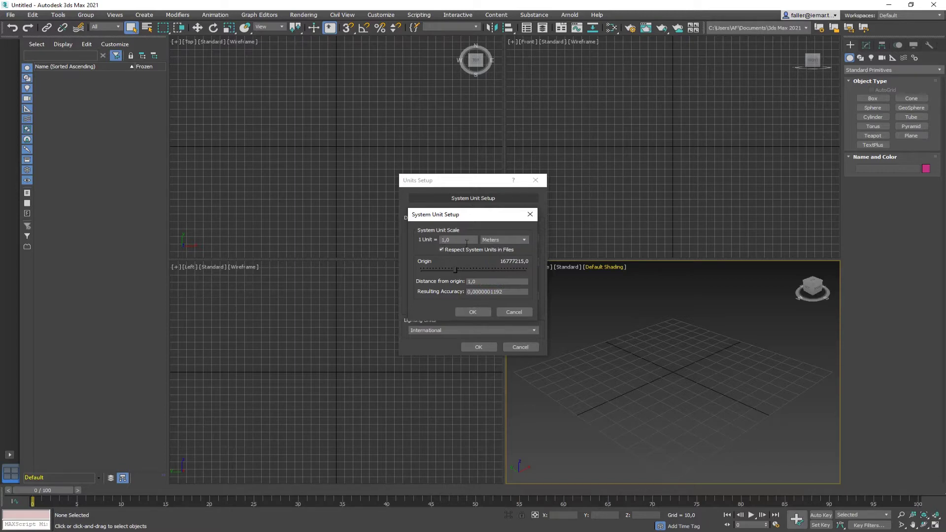
click(473, 312)
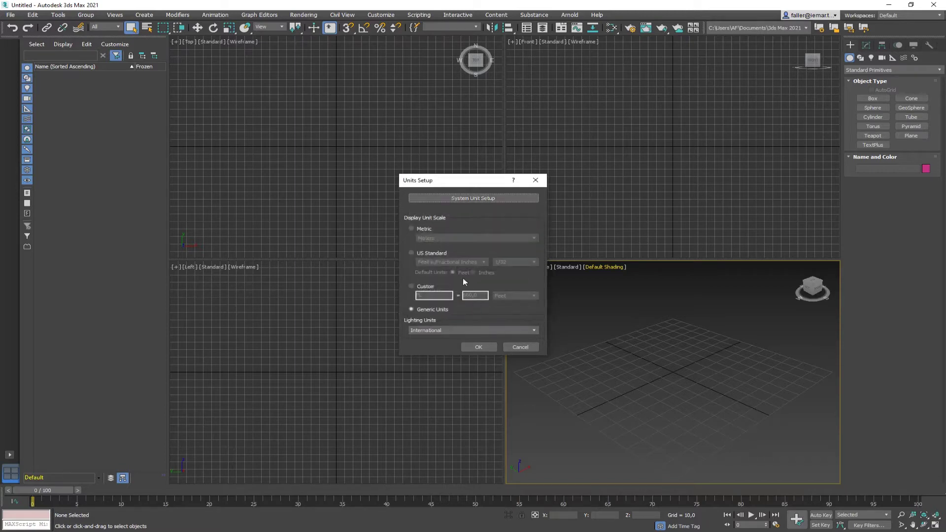
click(478, 347)
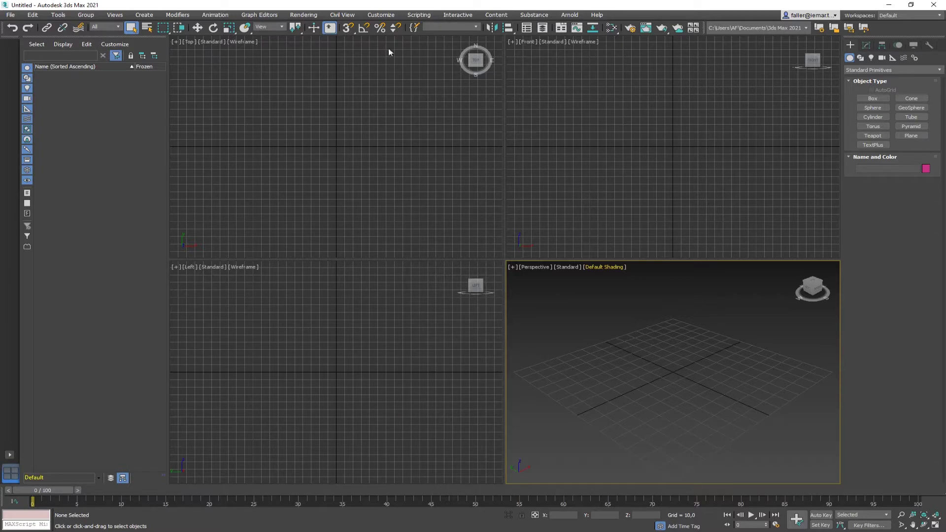
Step: Enable Auto Window/Crossing by Direction for scene selection in the general preferences, with Right->Left as crossing
click(384, 15)
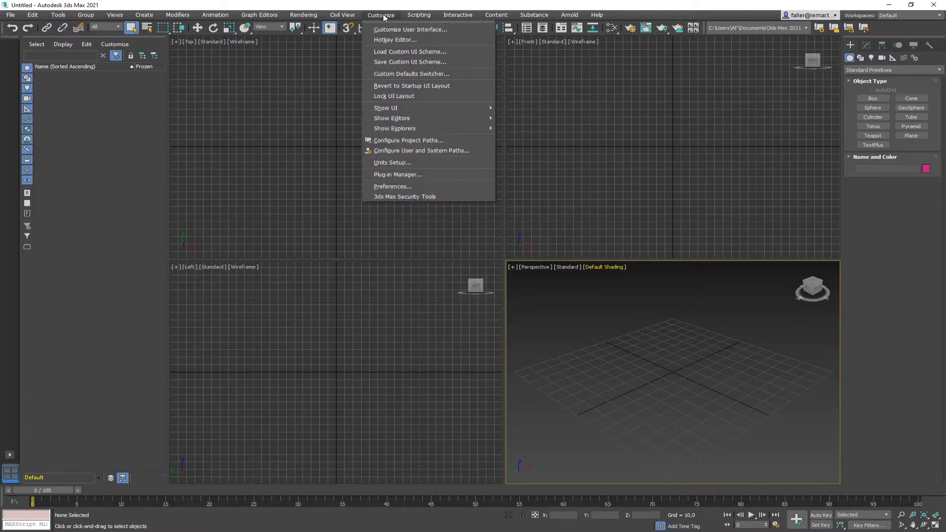
click(410, 187)
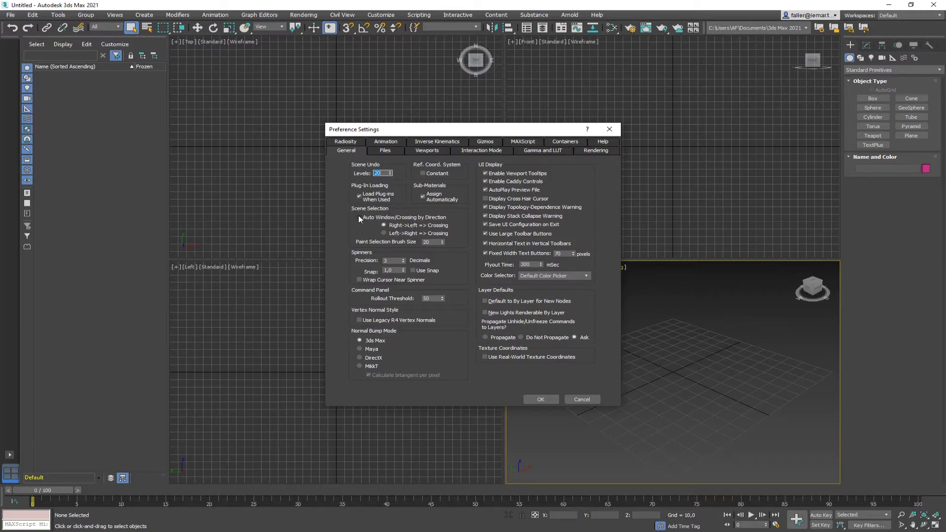
click(359, 217)
click(549, 399)
click(549, 399)
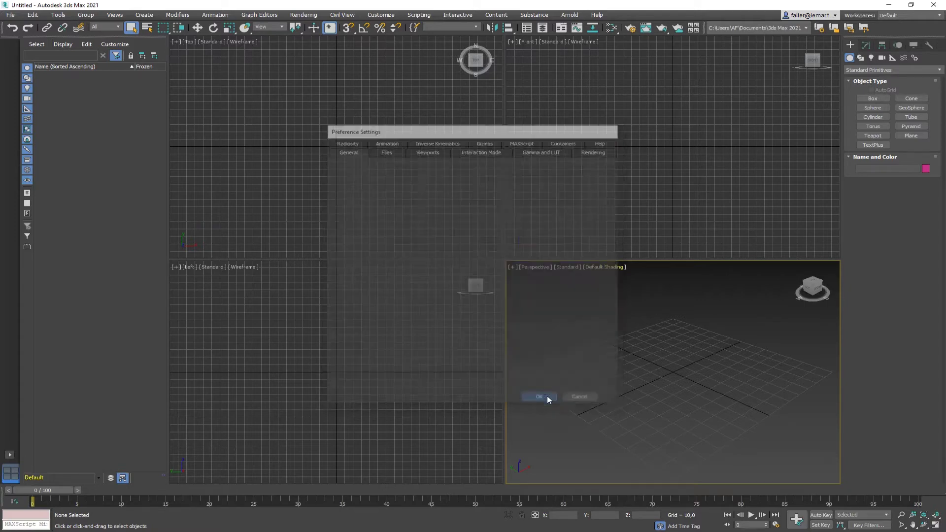
click(381, 16)
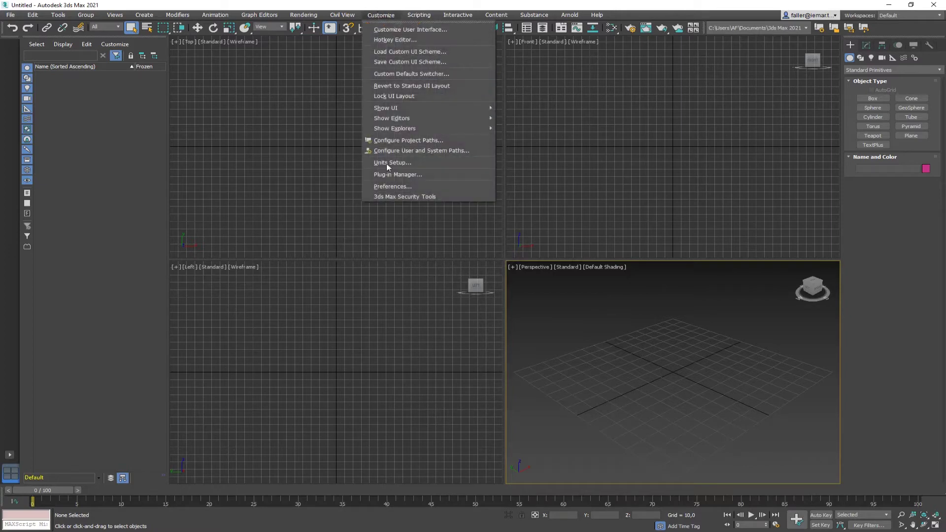
click(611, 167)
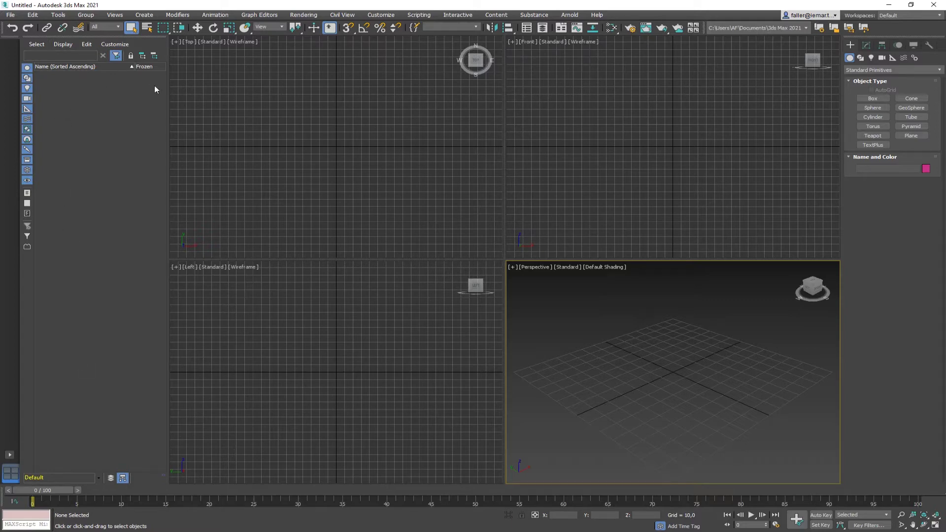
Step: Narrow the Scene Explorer and widen the command panel
drag(168, 88, 140, 92)
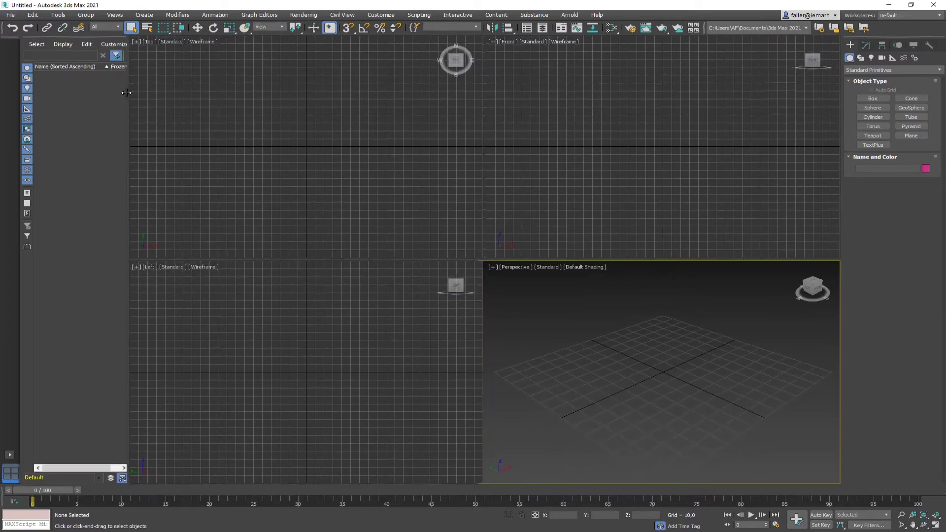
drag(127, 92, 125, 93)
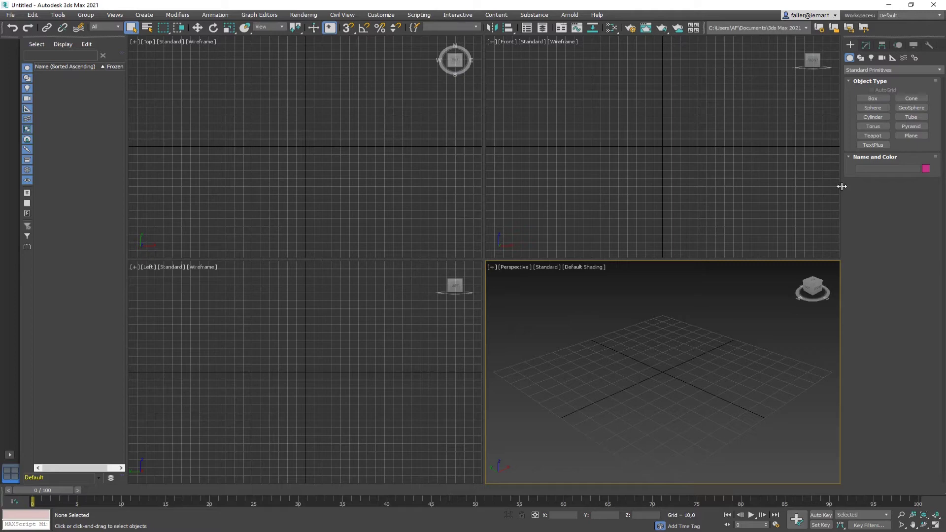
drag(840, 187, 759, 189)
click(781, 109)
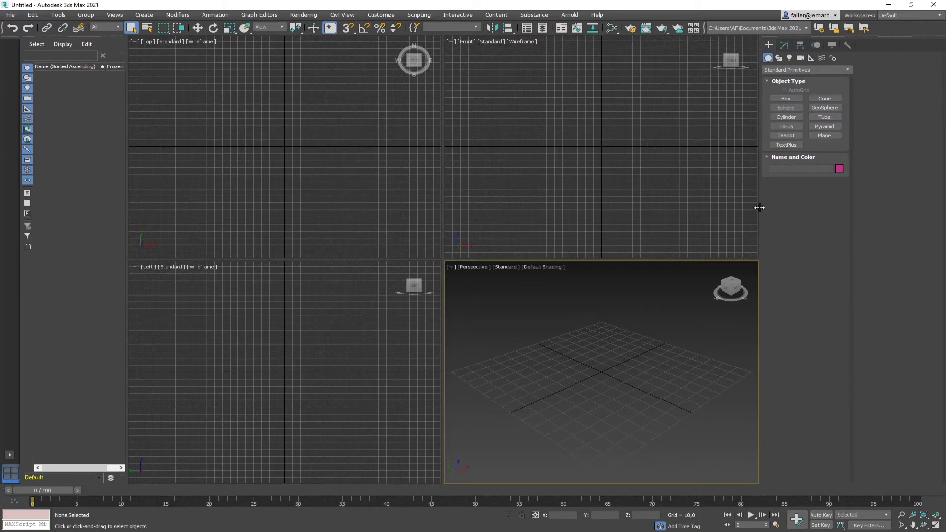
mouse_move(758, 208)
mouse_down()
mouse_move(798, 208)
mouse_move(761, 210)
mouse_up()
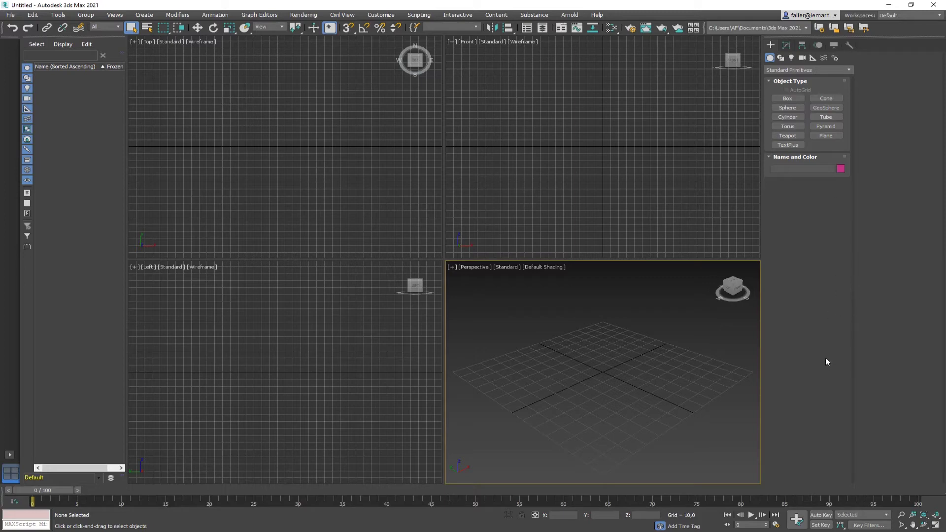
Step: Configure the standard snaps with Grid Points disabled and Endpoint enabled
click(349, 28)
click(347, 49)
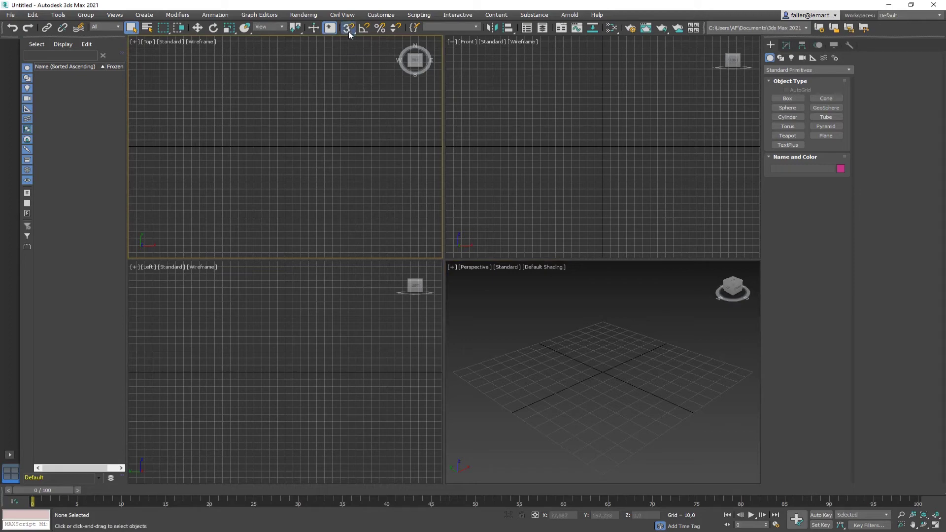
right_click(348, 28)
click(348, 28)
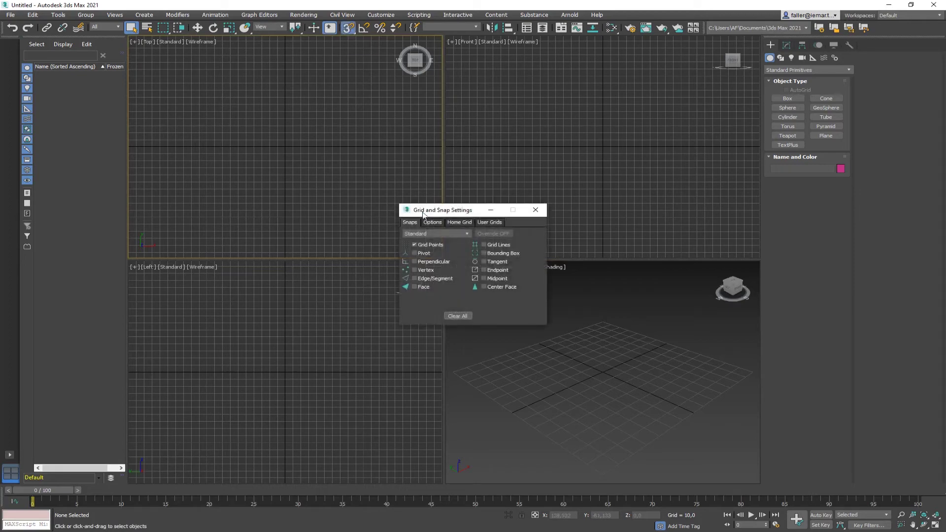
drag(434, 213, 323, 96)
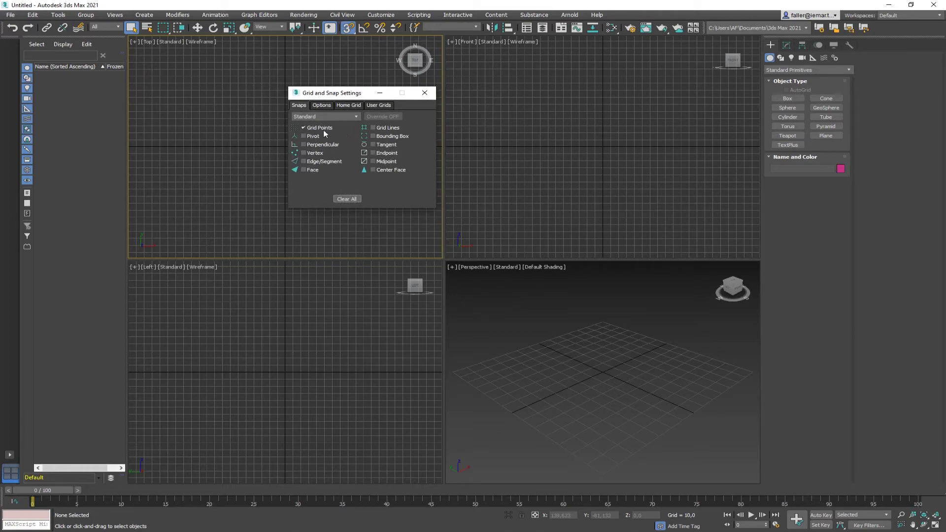
click(304, 128)
click(373, 152)
click(424, 94)
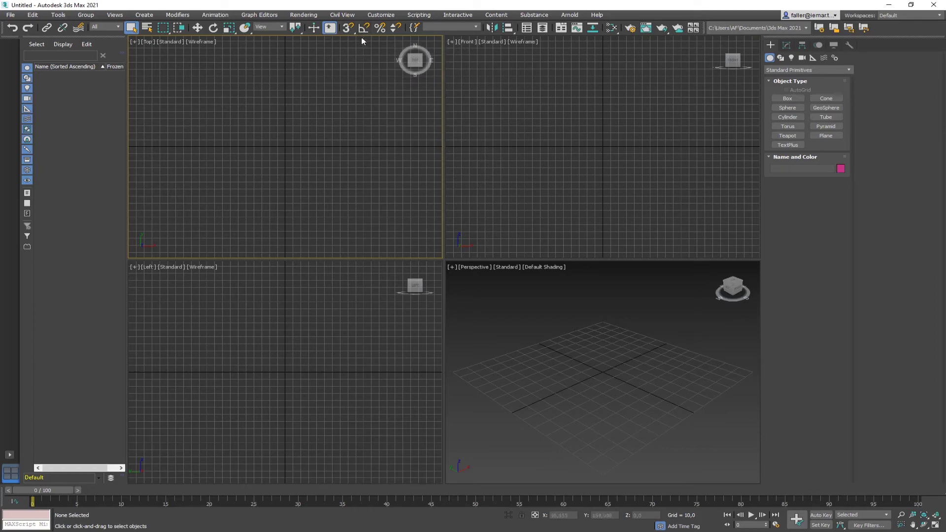
Step: Turn on angle snapping and make the Top viewport active
click(363, 28)
click(637, 154)
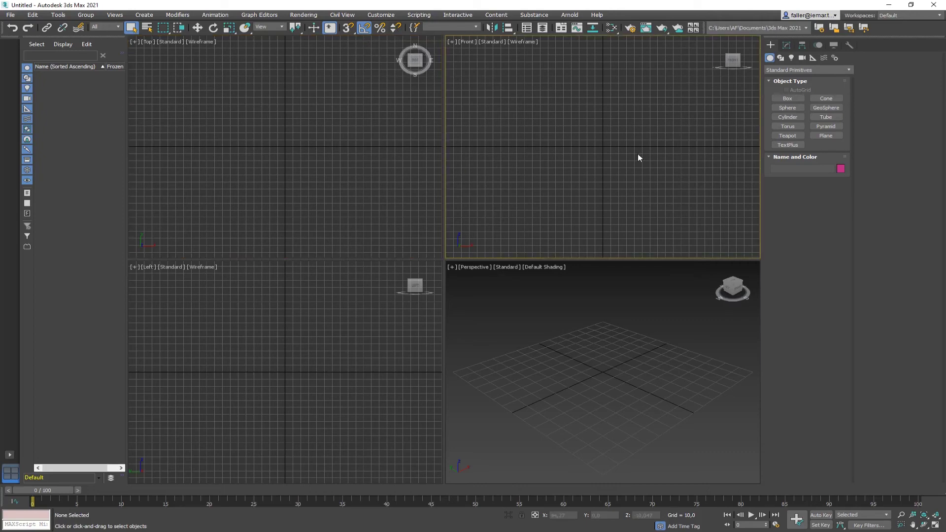
click(425, 140)
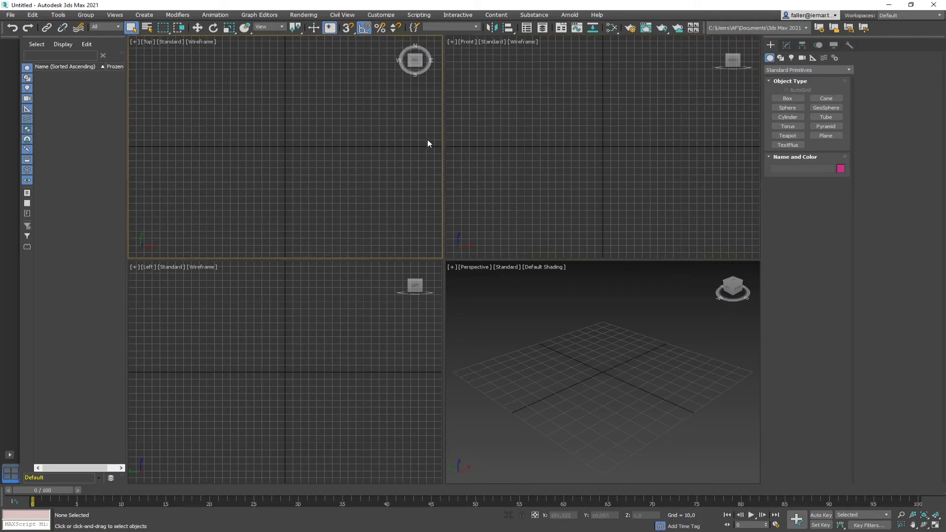
Step: Enable Legacy 3ds Max Map support in the Arnold system render settings
click(631, 29)
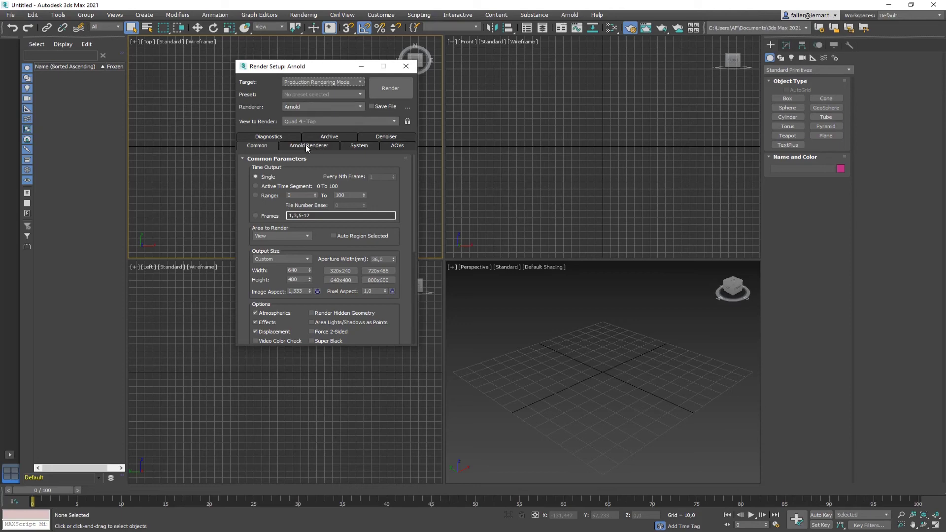
click(359, 146)
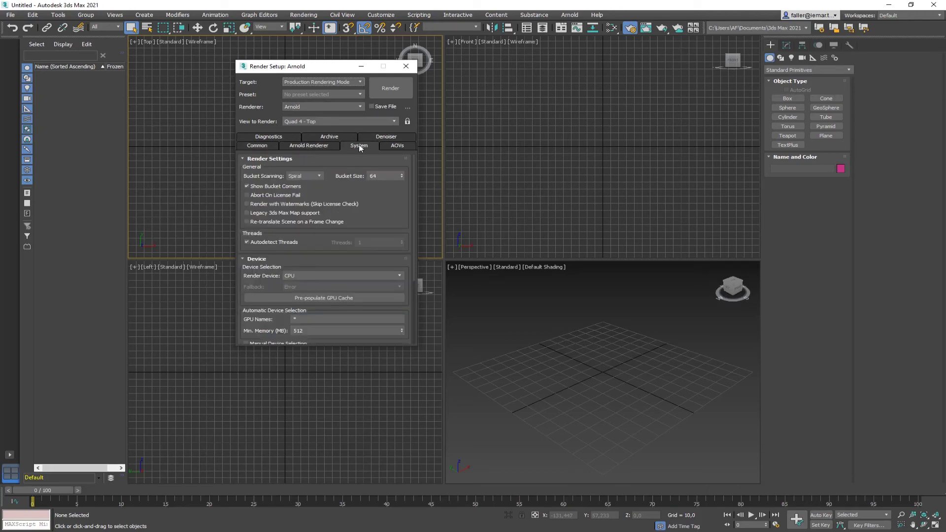
click(246, 214)
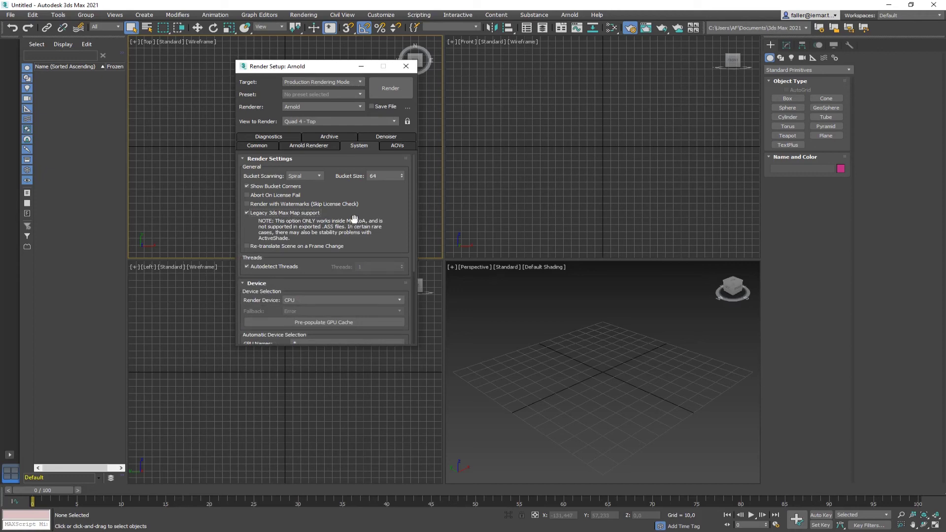
mouse_move(247, 213)
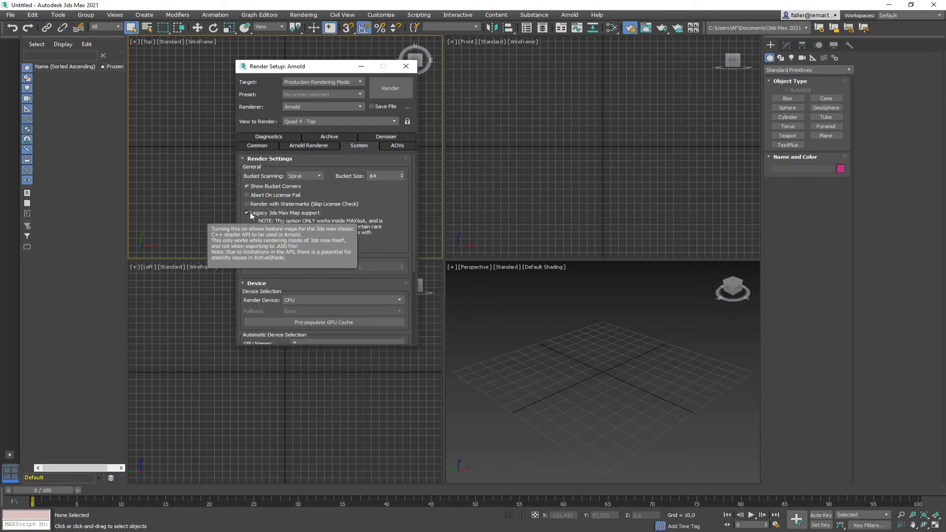
Step: Review the Arnold Renderer sampling settings and return to the Common render parameters
click(263, 146)
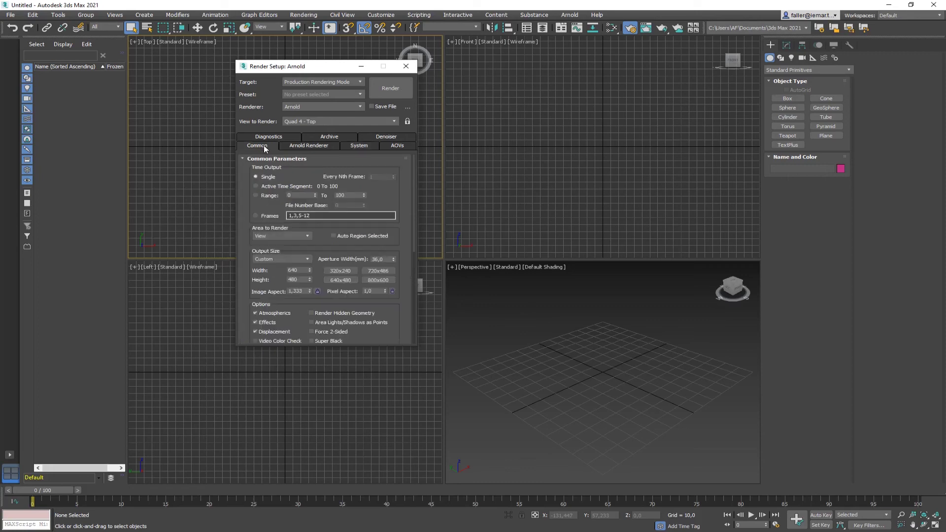
click(317, 147)
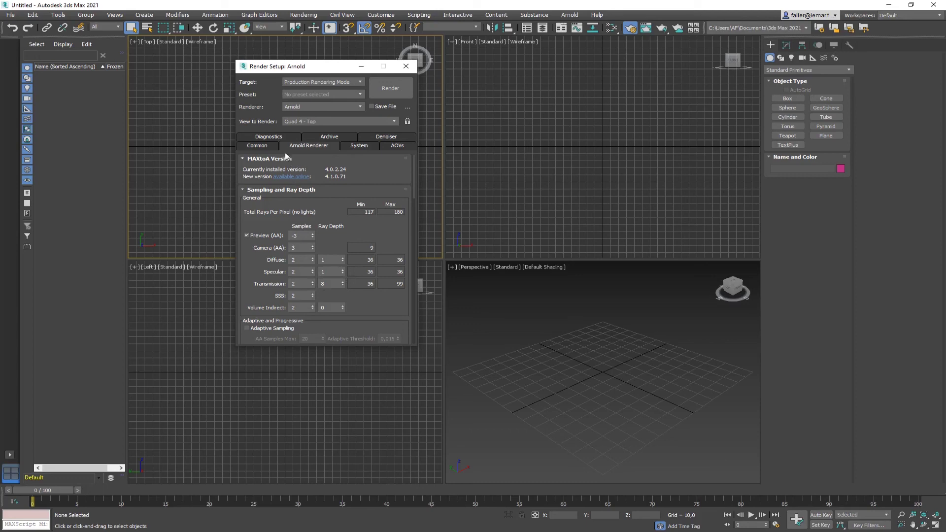
click(263, 146)
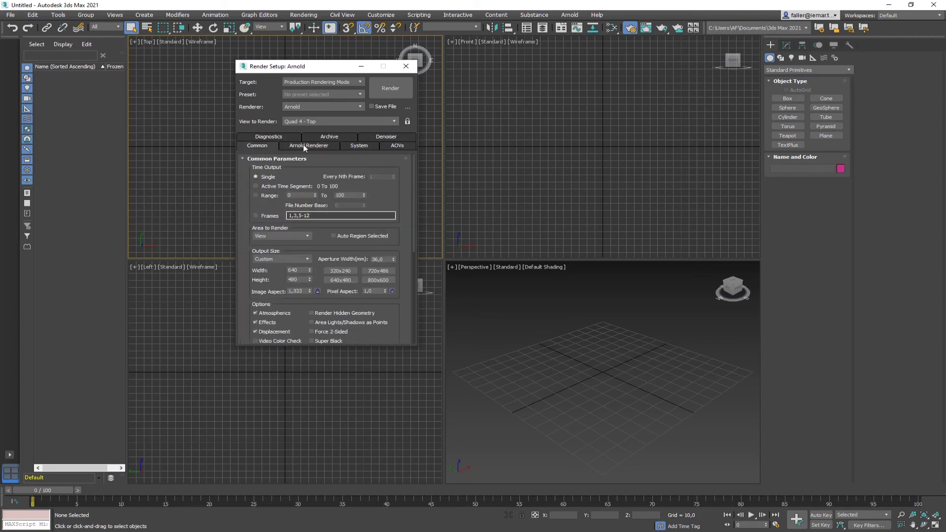